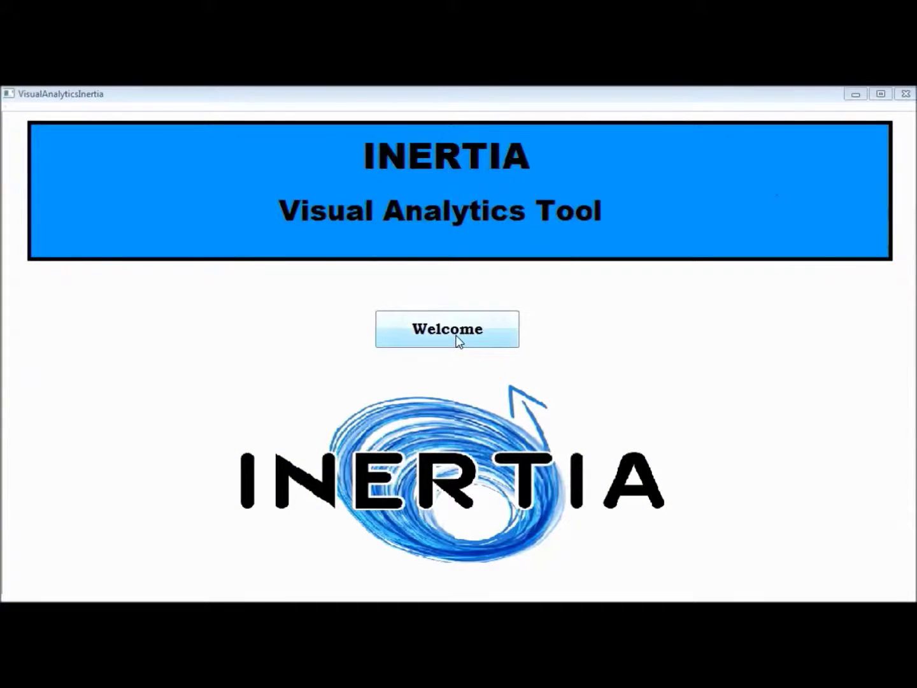
Sign in past the welcome screen and open Visual Information, loading the 10/11/2014–12/9/2014 simulation data.
click(458, 341)
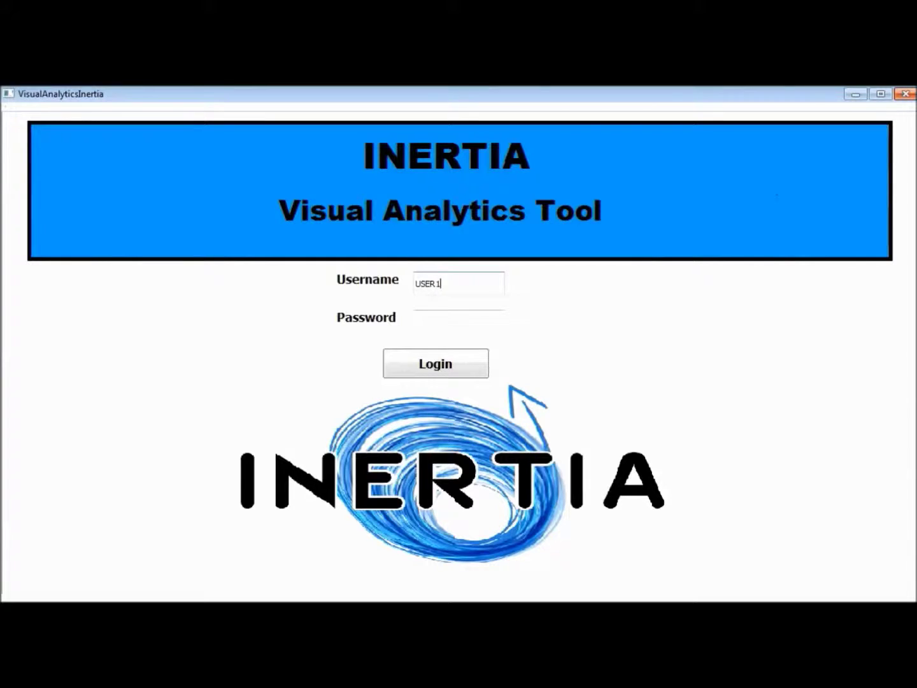
click(458, 321)
click(454, 362)
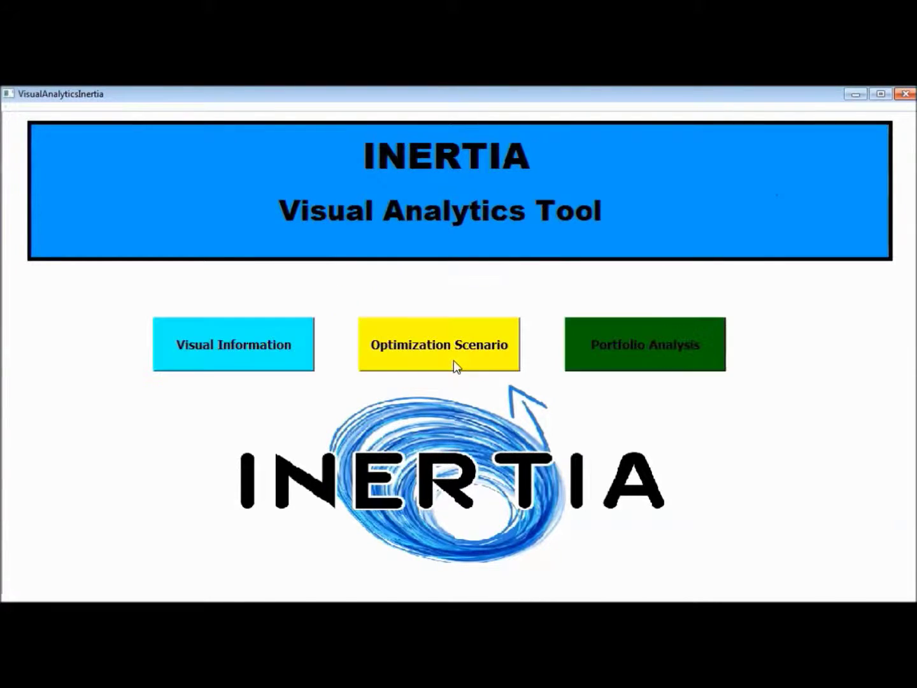
click(250, 351)
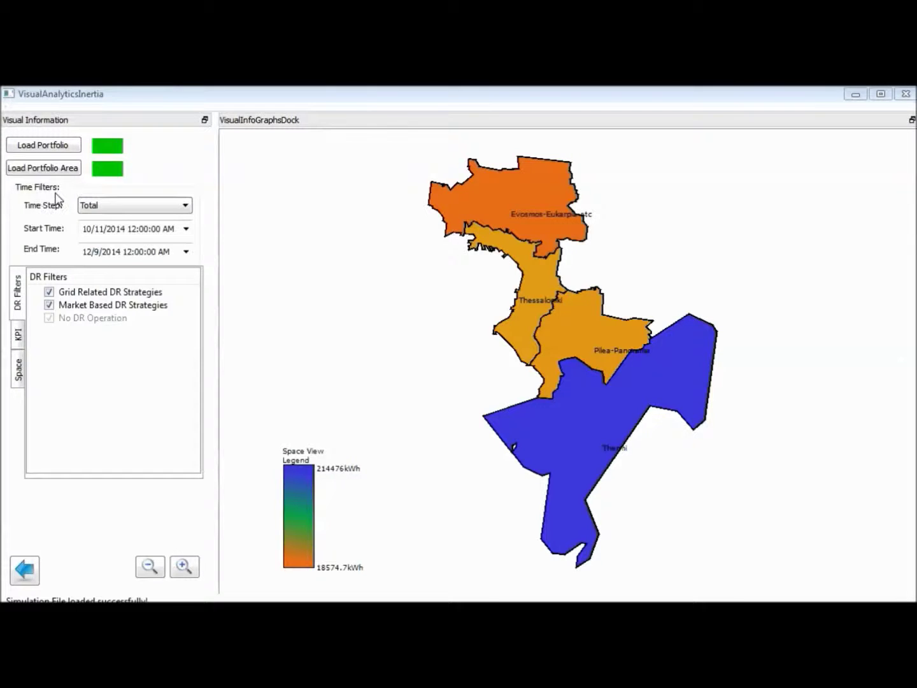
Toggle the Market Based DR Strategies filter and browse the KPI and area filter lists.
click(50, 307)
click(17, 337)
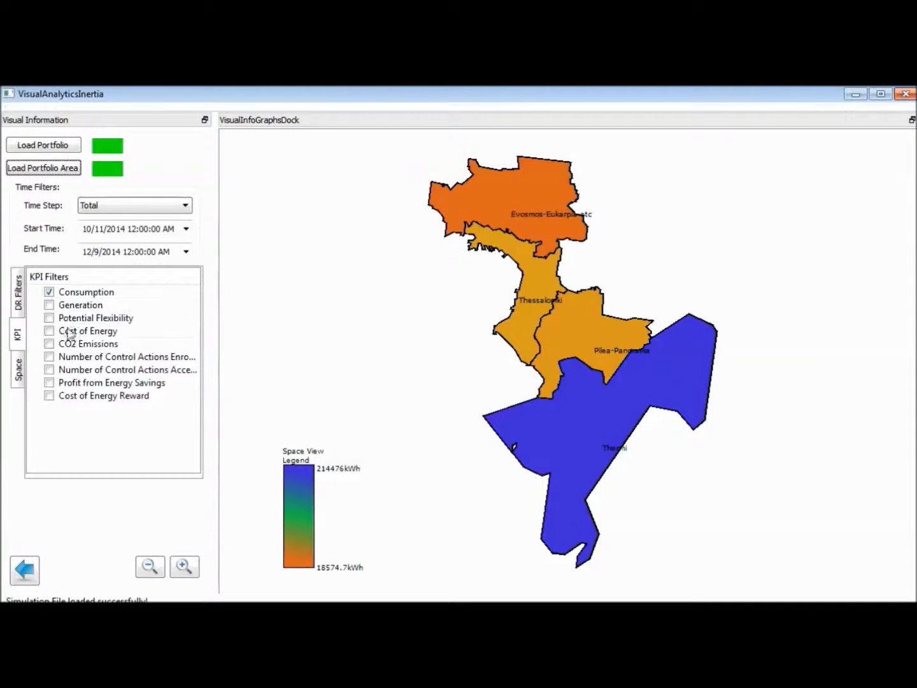
click(18, 373)
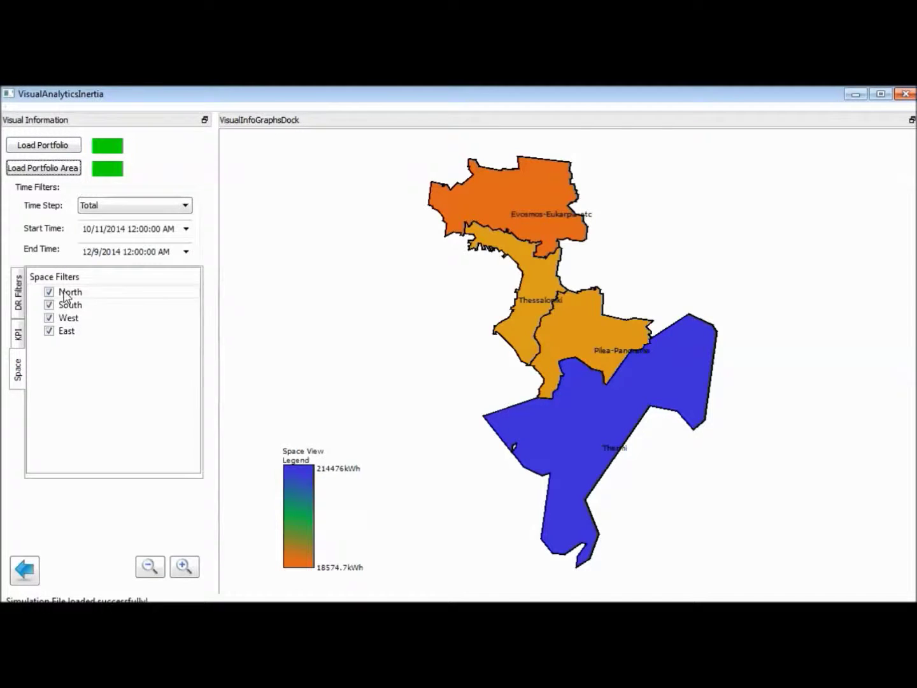
Exclude the East and South areas from the map, then include both again.
click(62, 335)
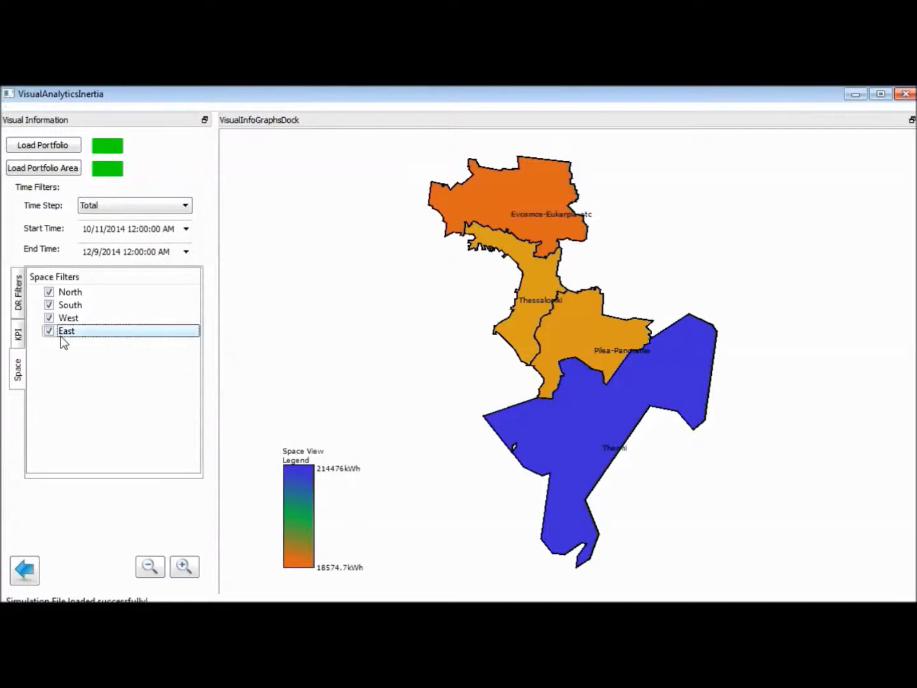
click(49, 331)
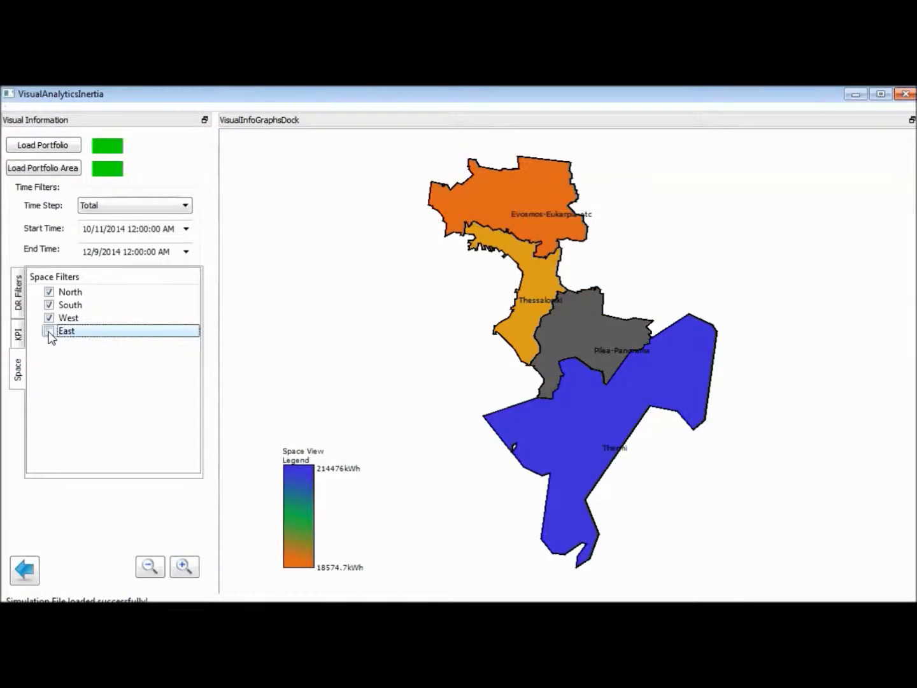
click(49, 305)
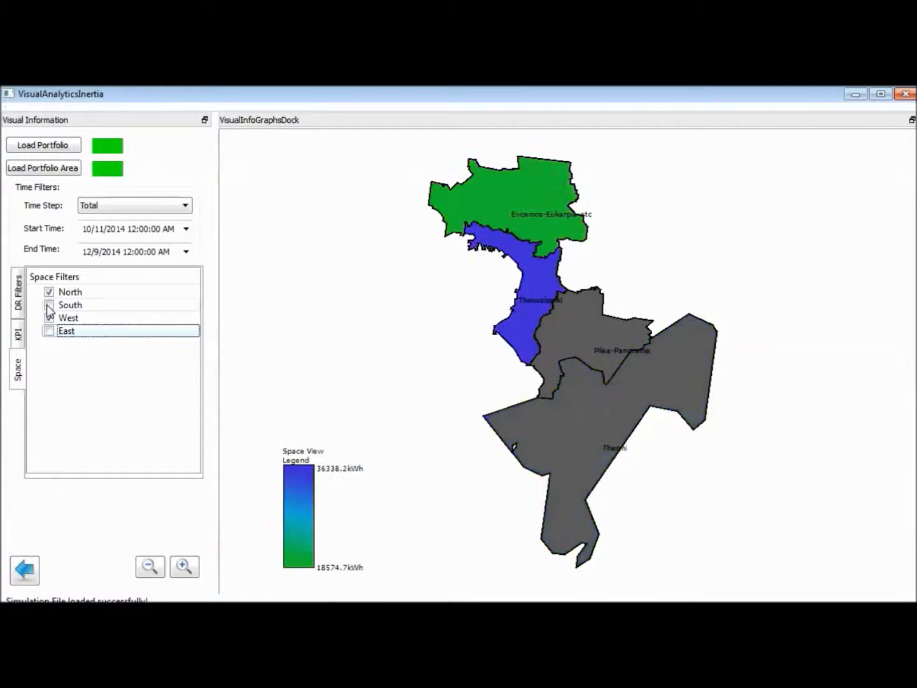
click(49, 305)
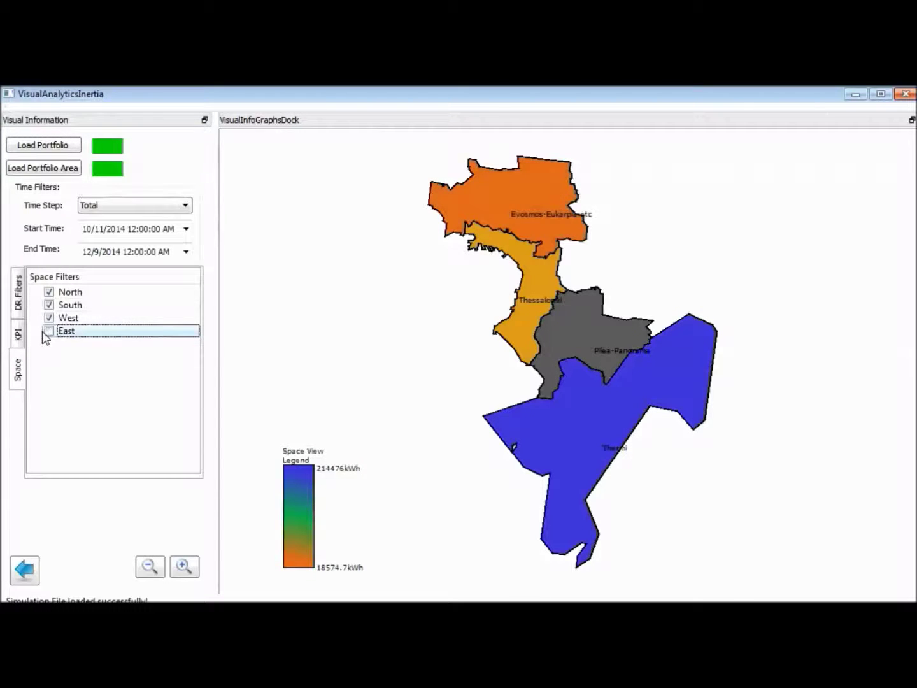
click(49, 331)
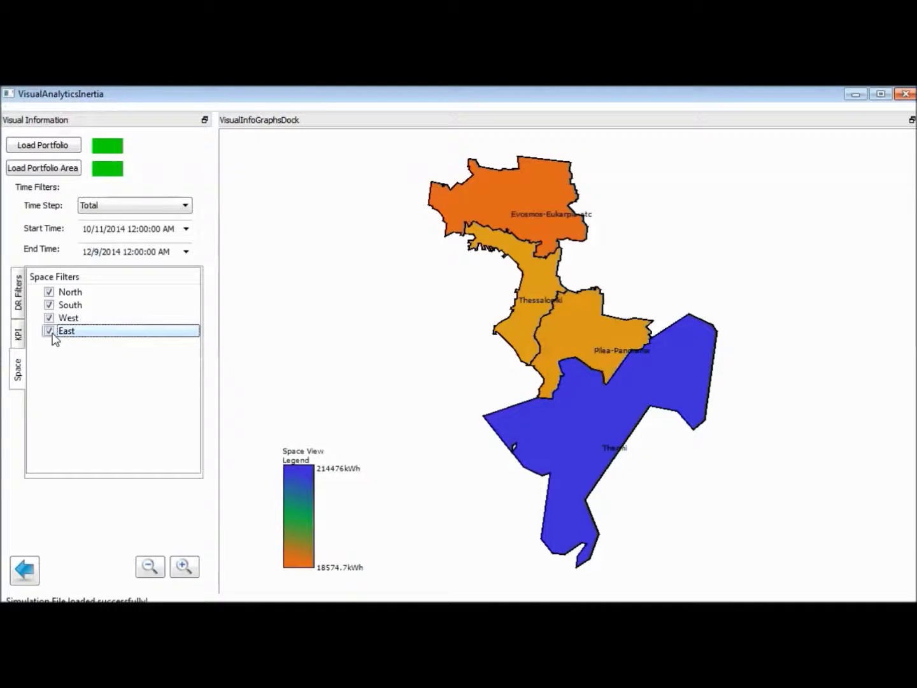
Map Generation instead of Consumption, then clear the Generation KPI.
click(19, 338)
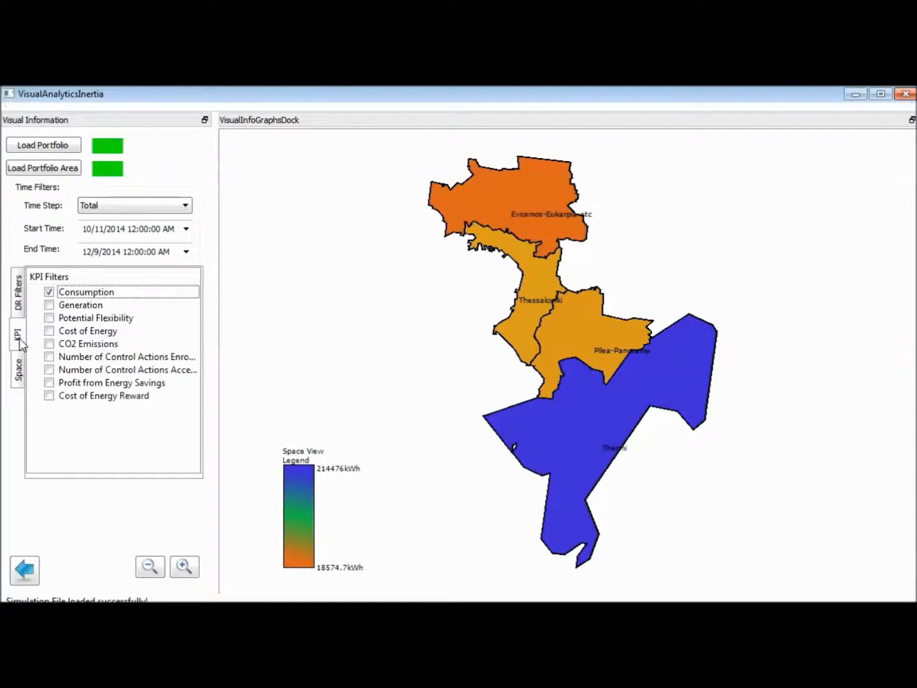
click(54, 308)
click(50, 303)
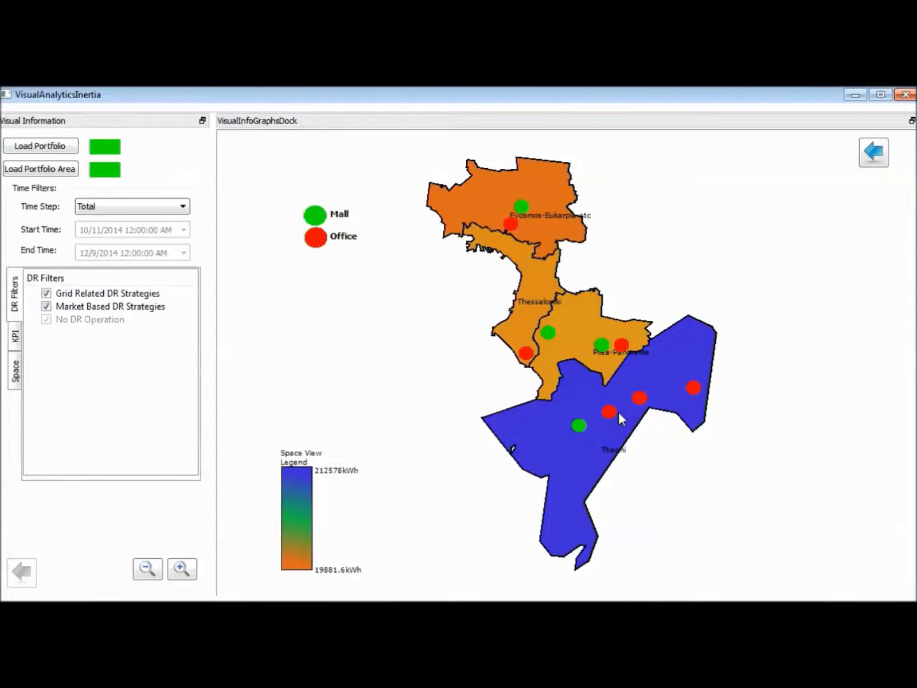
Read the red Office dots' kWh values, then open building LCH2's KPI radar chart.
mouse_move(612, 414)
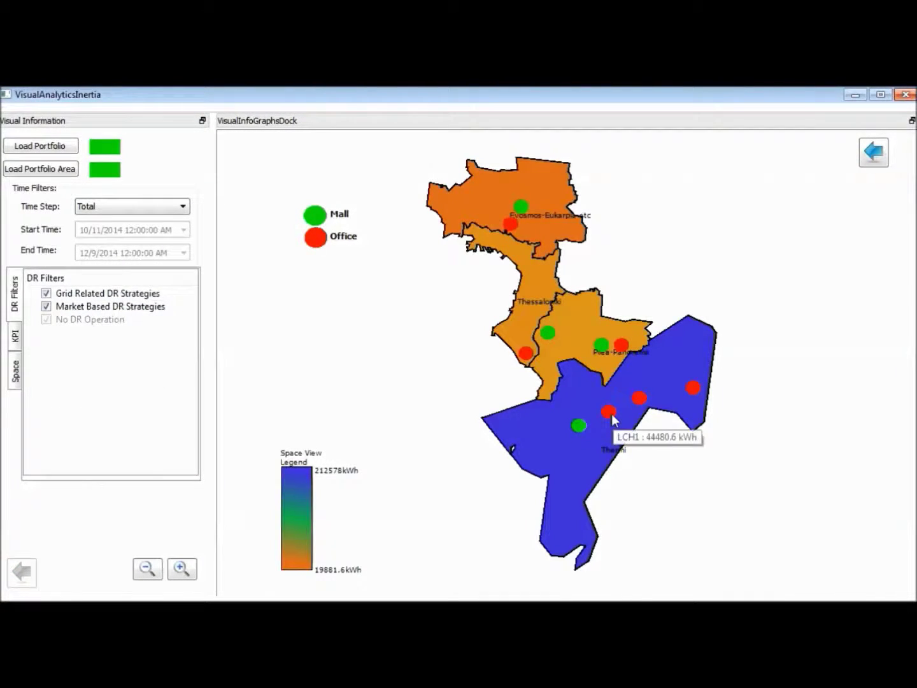
mouse_move(648, 399)
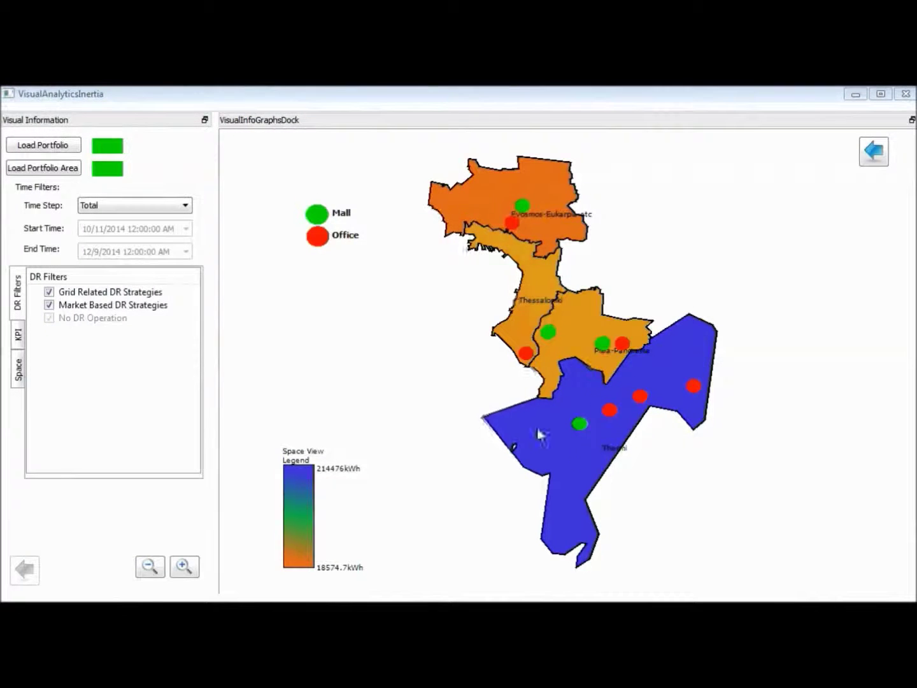
click(640, 396)
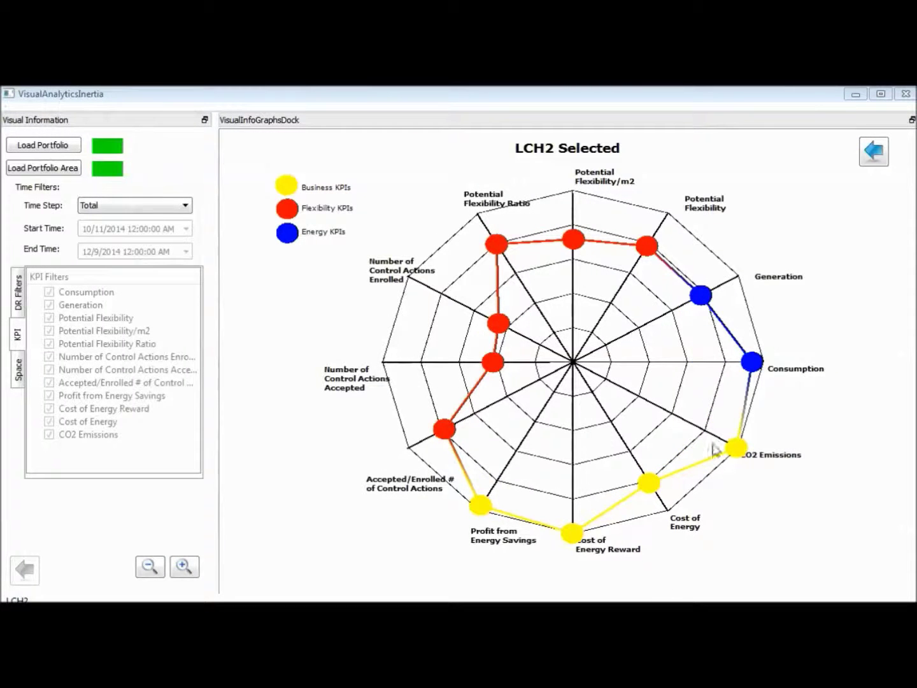
Drill into LCH2's Consumption point to display its consumption charts.
click(752, 365)
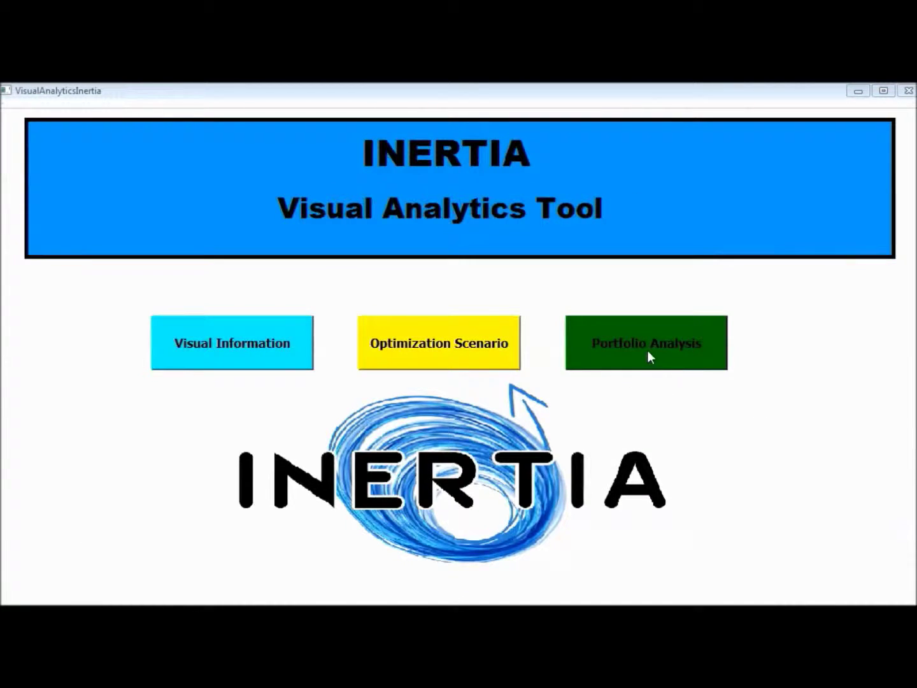
Open Portfolio Analysis for Normal Conditions, browse Energy, Flexibility and Business scenarios, and try Classification.
click(648, 355)
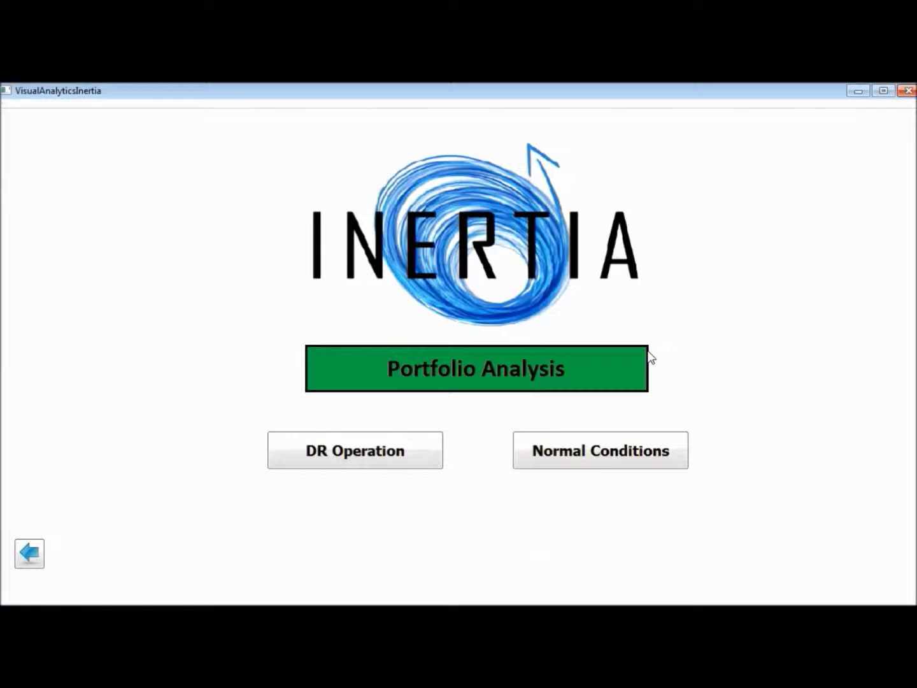
click(600, 452)
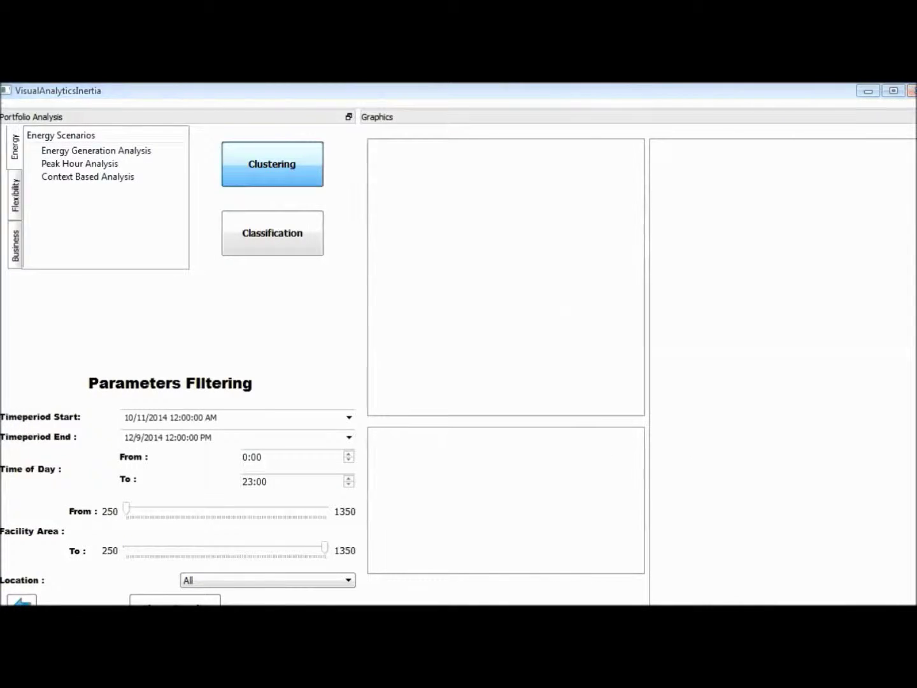
click(17, 203)
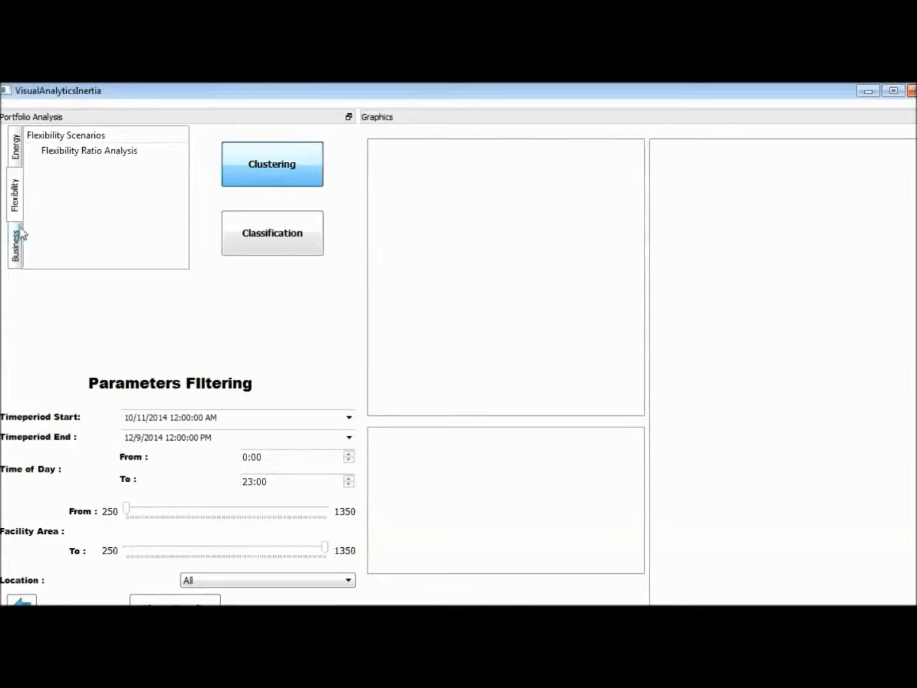
click(18, 252)
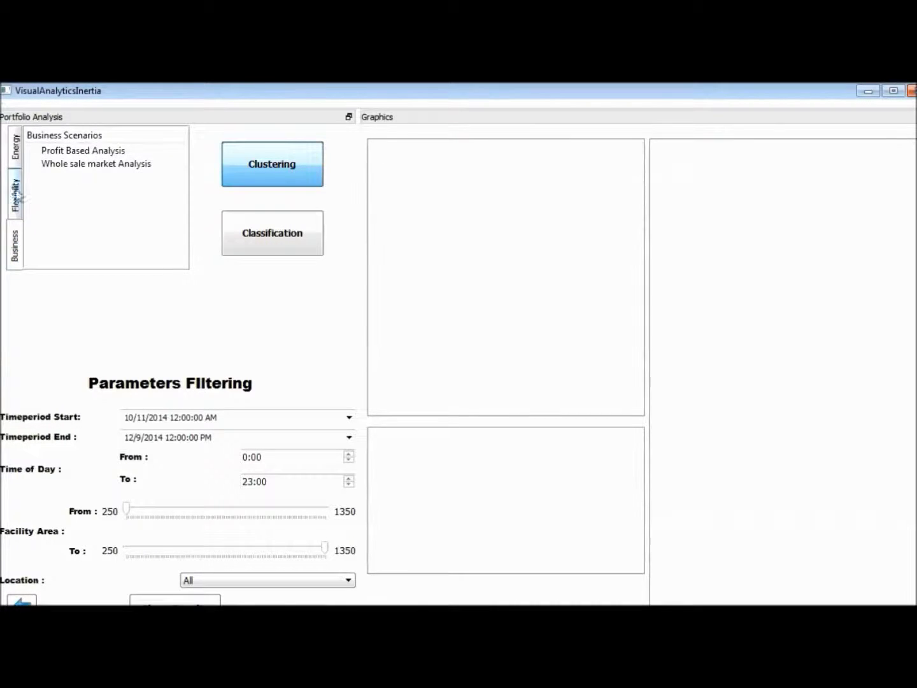
click(19, 149)
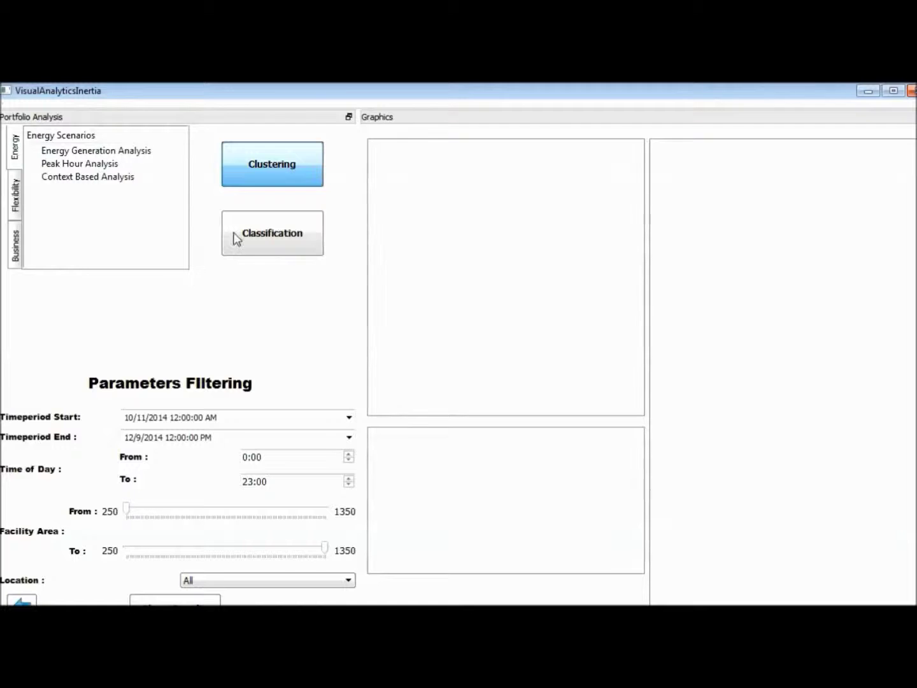
click(271, 237)
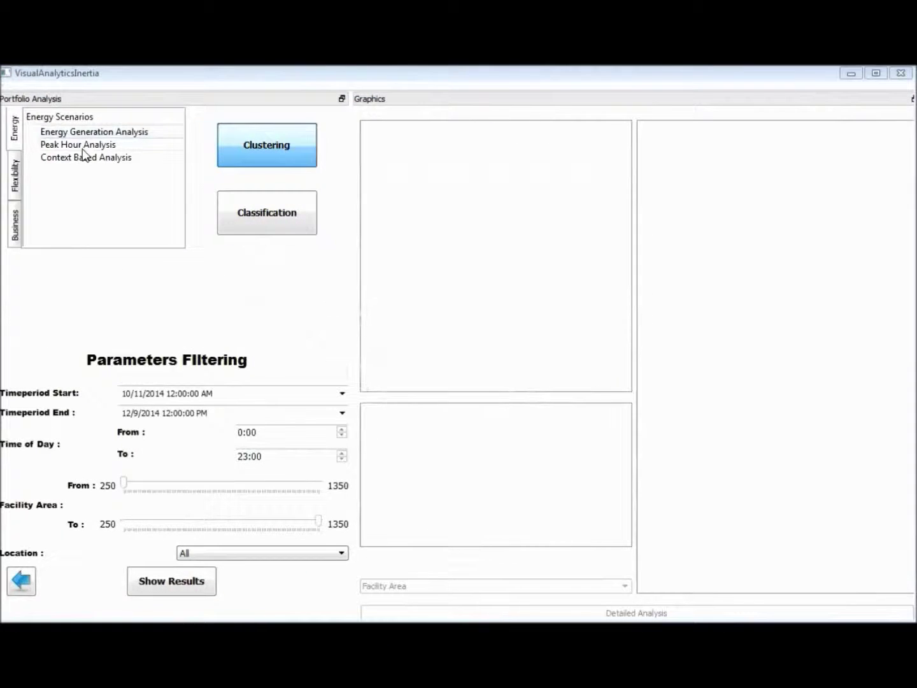
Choose the Energy Generation Analysis scenario and generate its clustering charts and map.
click(61, 147)
click(15, 177)
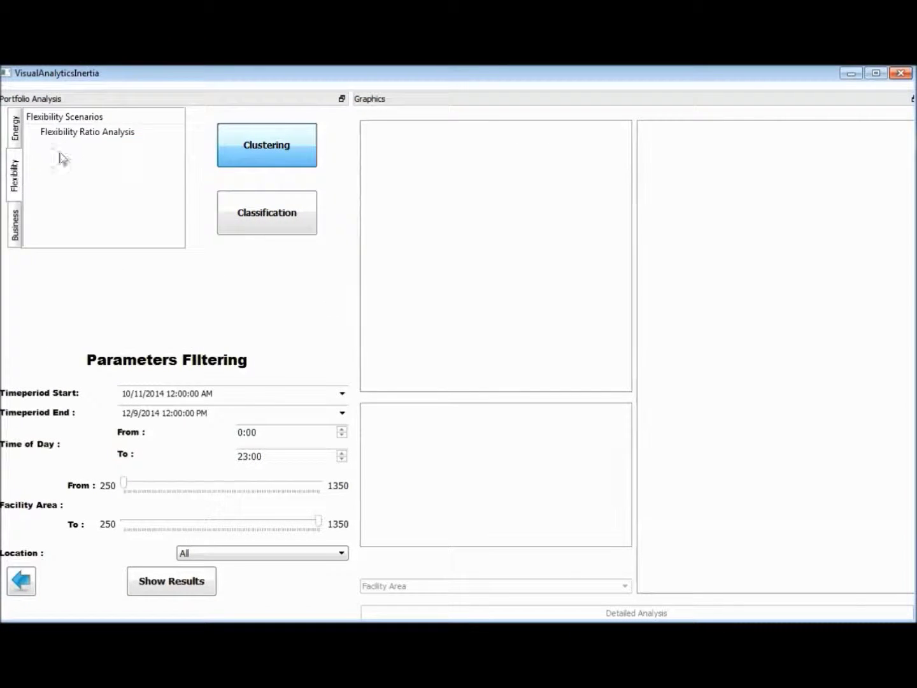
click(74, 134)
click(17, 134)
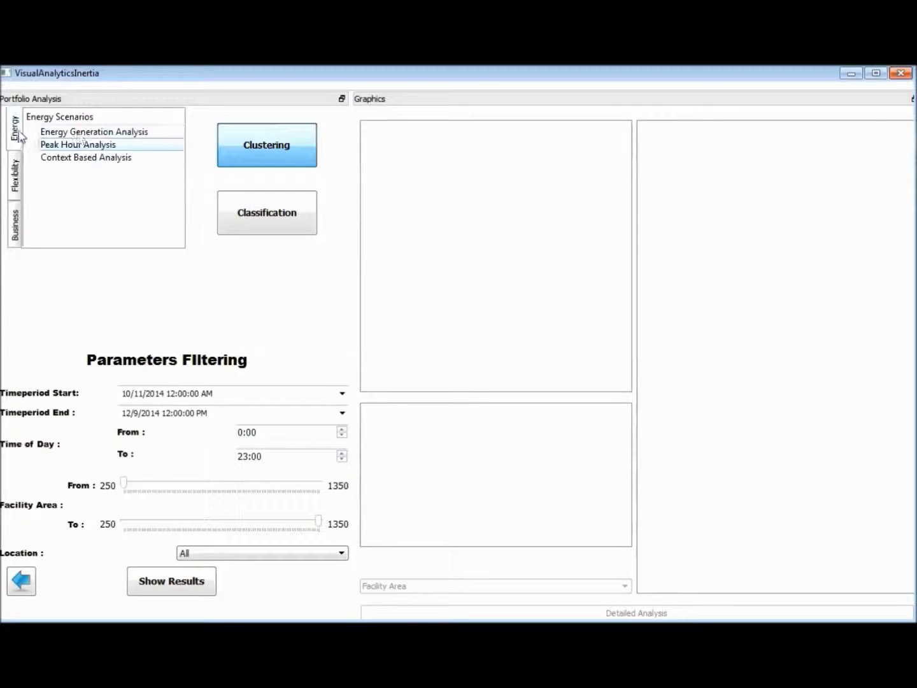
click(83, 135)
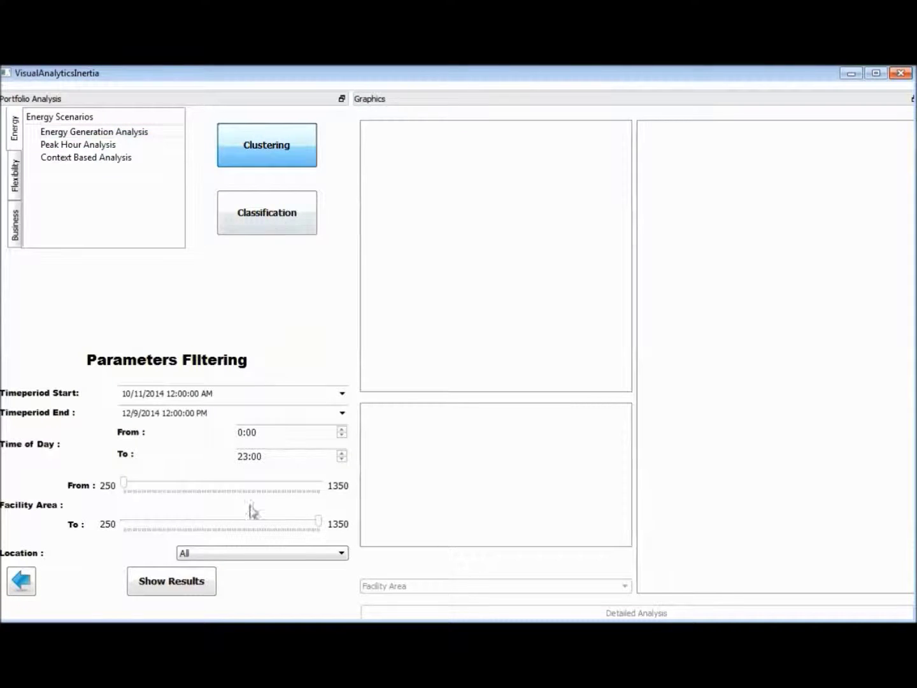
click(168, 586)
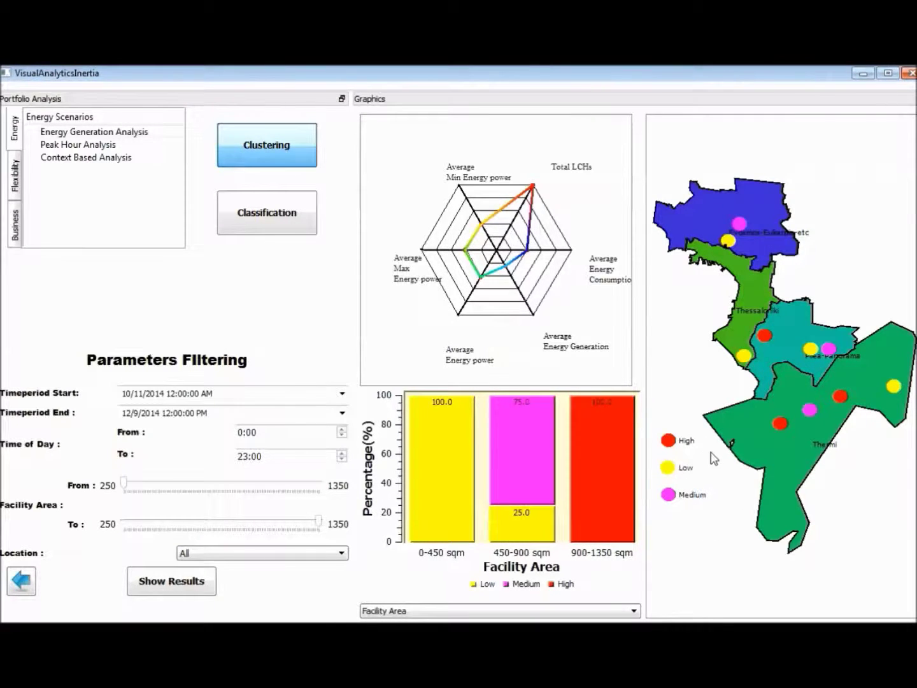
Group the bar chart by Timeperiod.
click(612, 611)
key(Down)
key(Return)
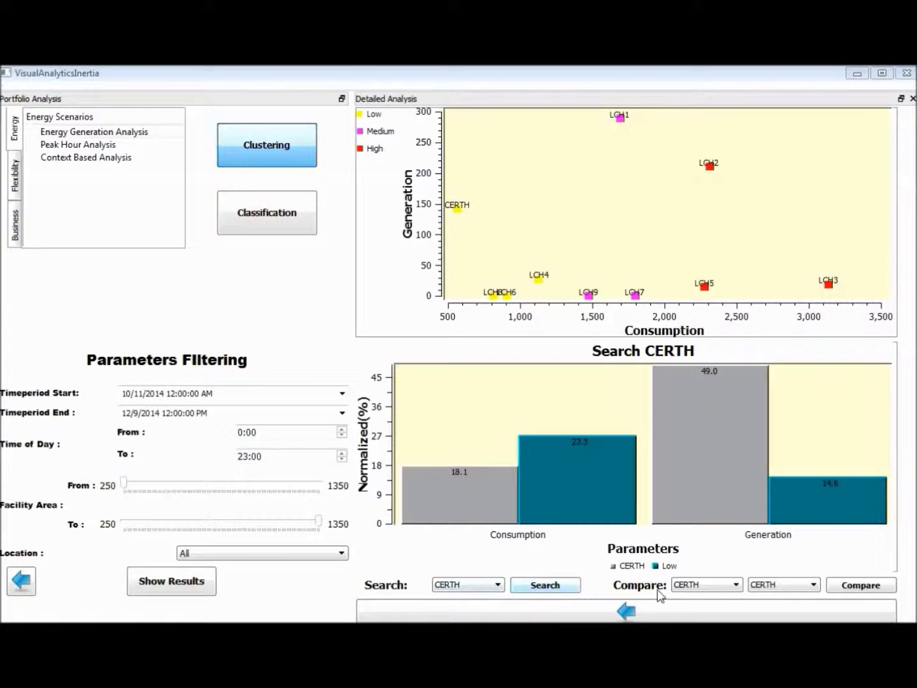
Compare LCH1 against CERTH.
click(716, 585)
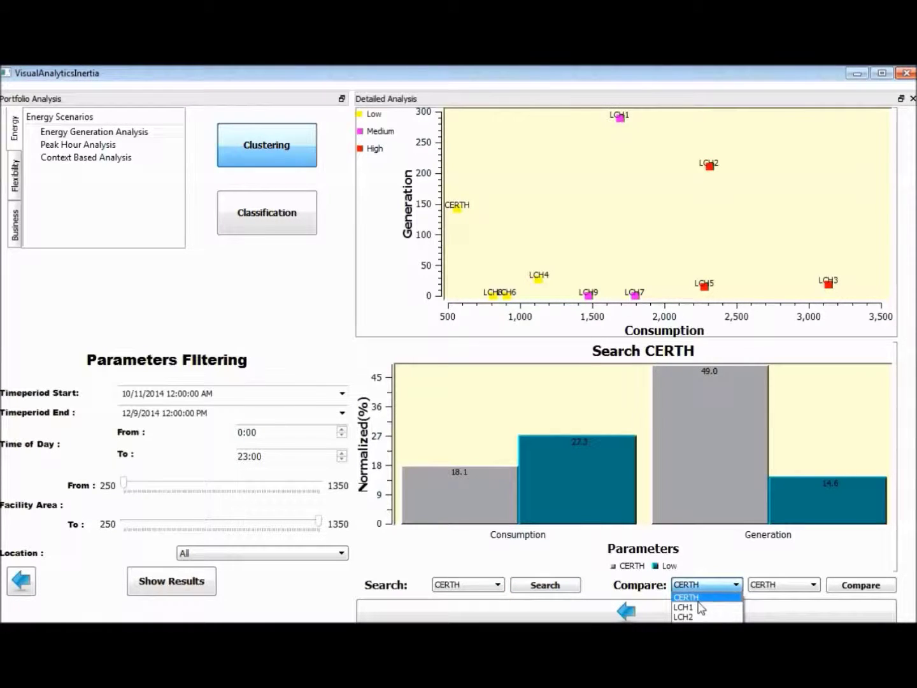
click(696, 609)
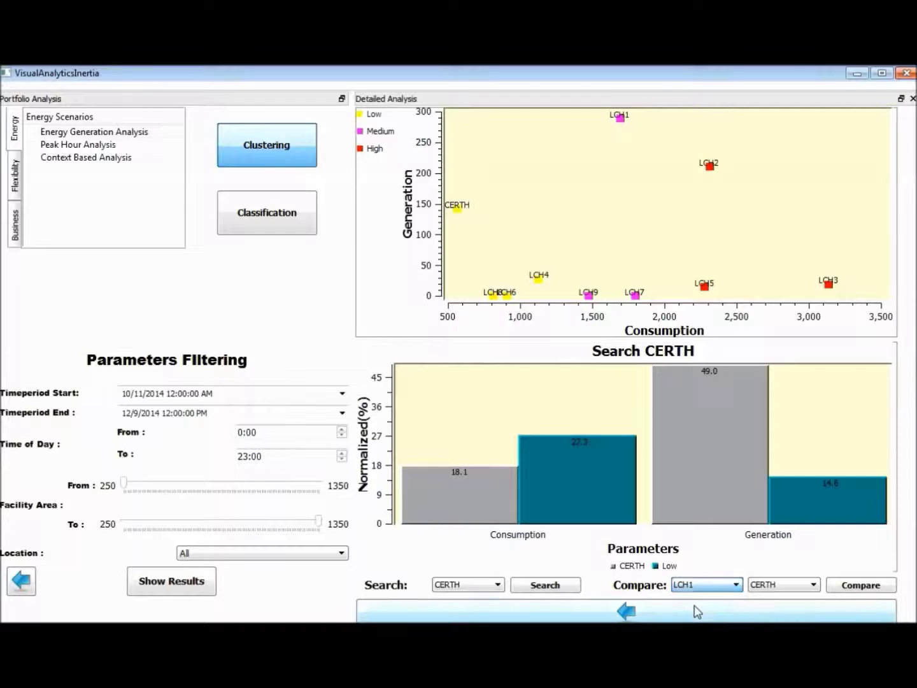
click(857, 586)
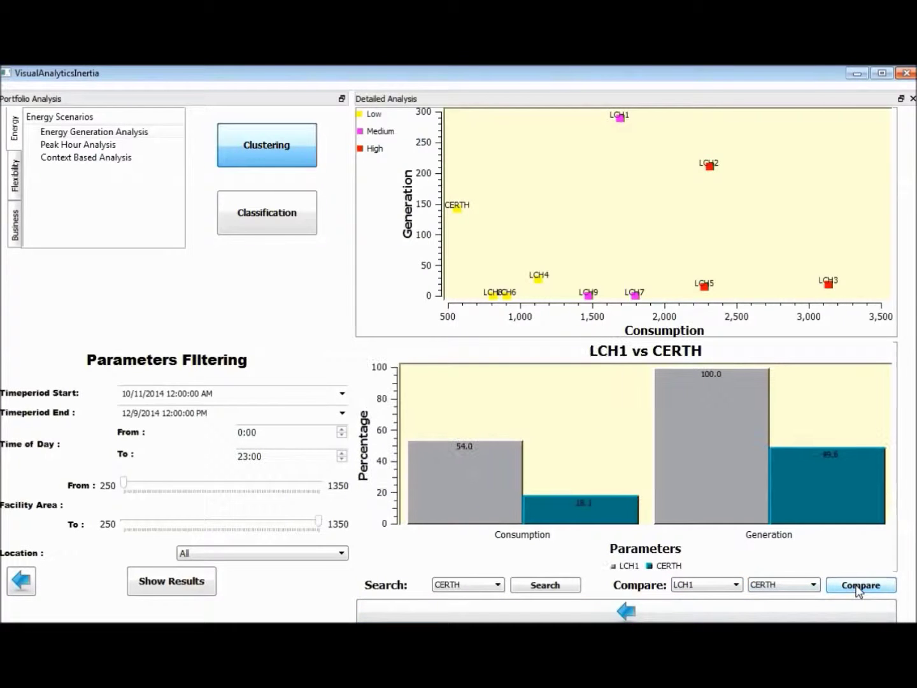
Search for LCH1 to show its own chart.
click(474, 586)
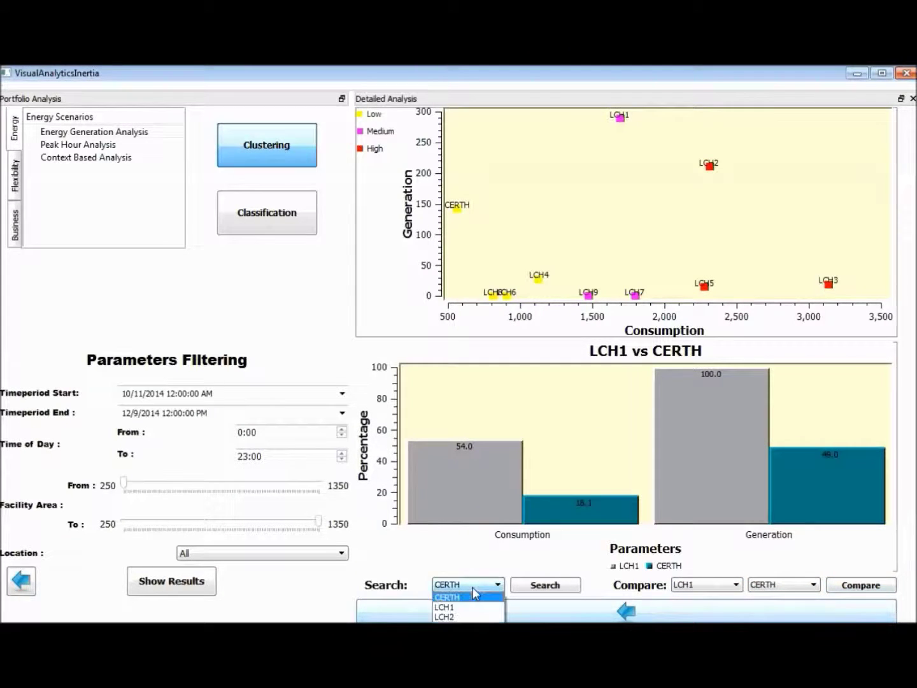
click(475, 607)
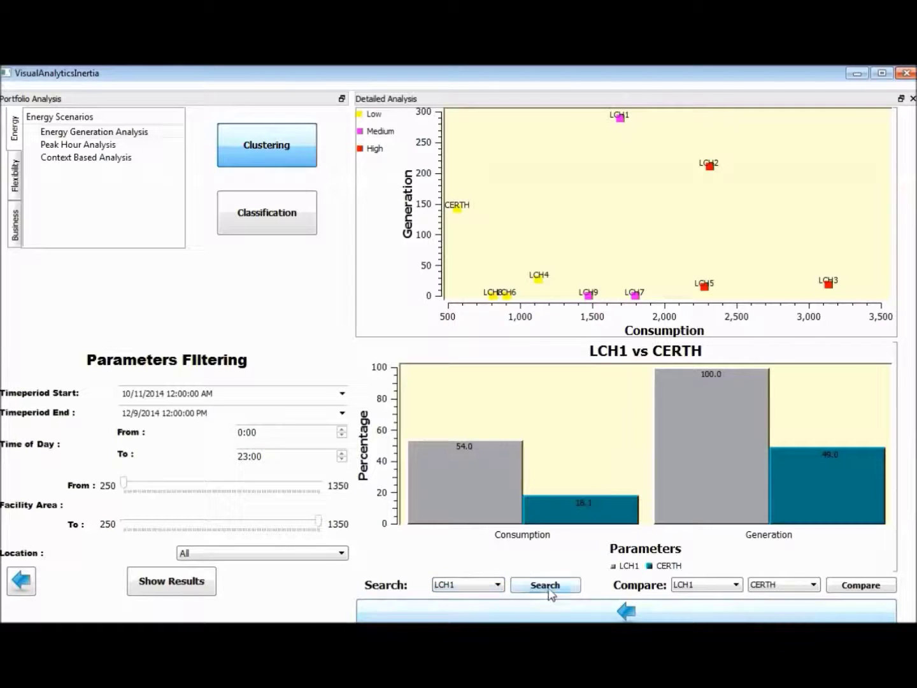
click(547, 587)
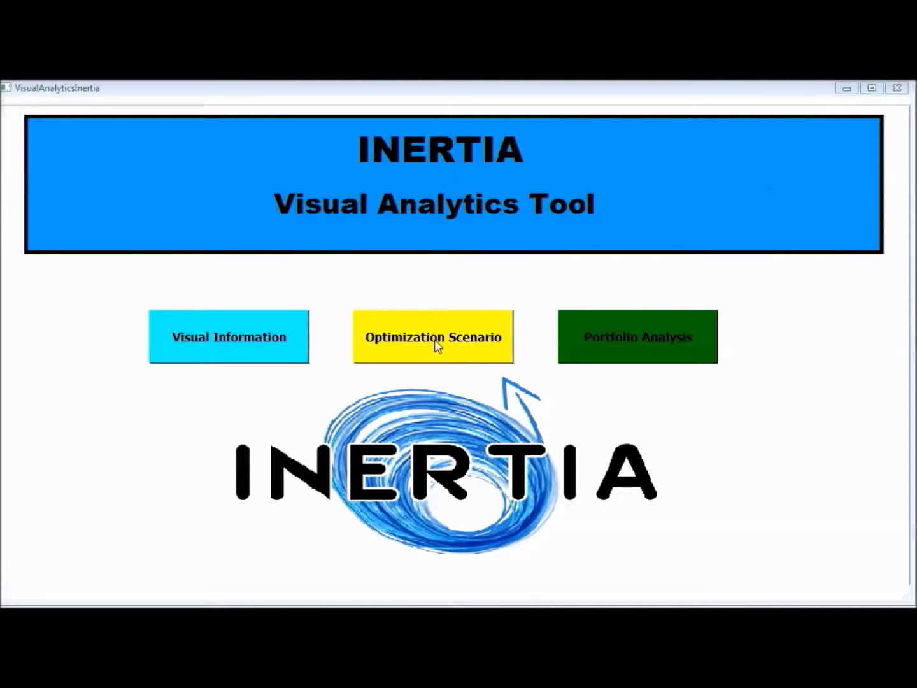
Open Optimization Scenario under Normal Conditions, browse Flexibility and Business tabs, then start Simulation Scenario.
click(435, 341)
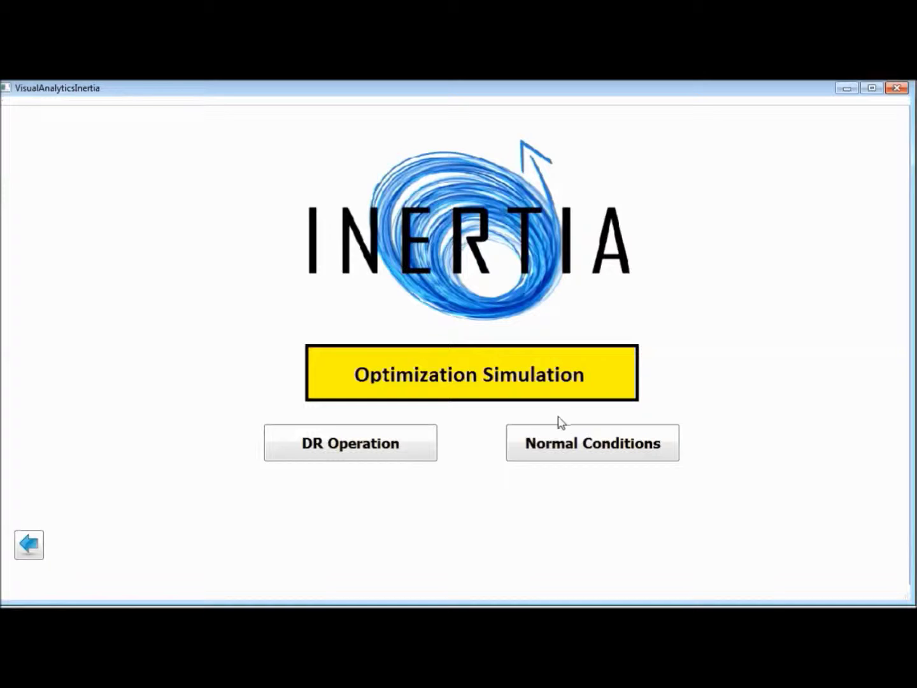
click(572, 444)
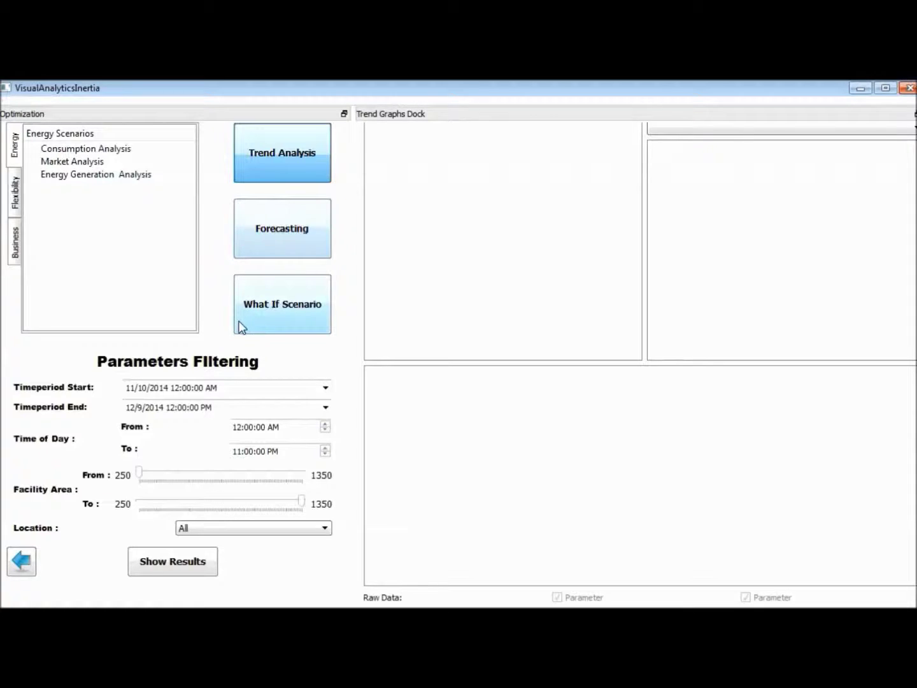
click(19, 201)
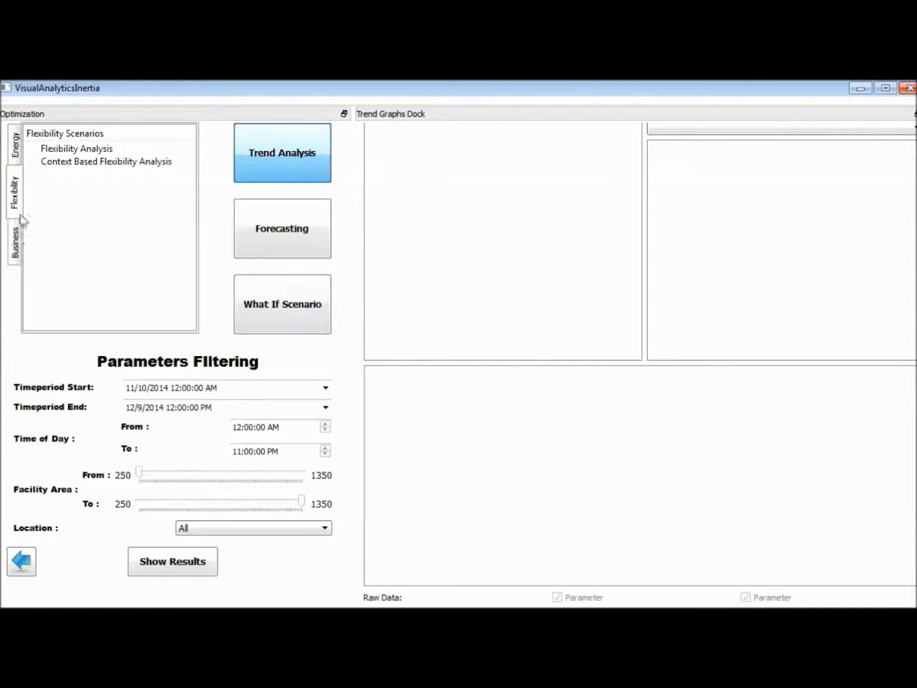
click(16, 254)
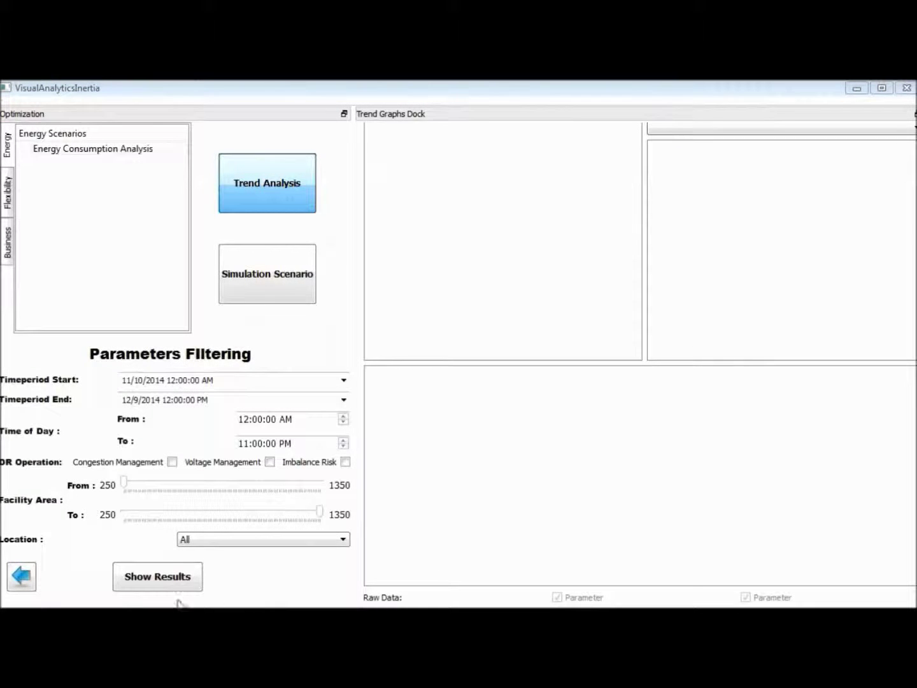
click(261, 292)
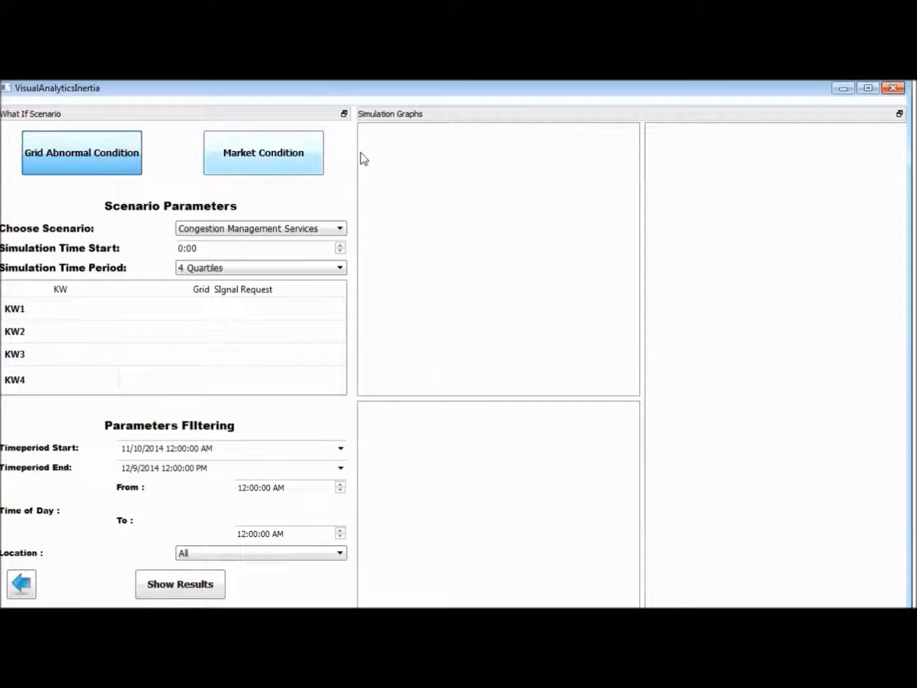
Keep Congestion Management Services as the grid scenario.
click(338, 228)
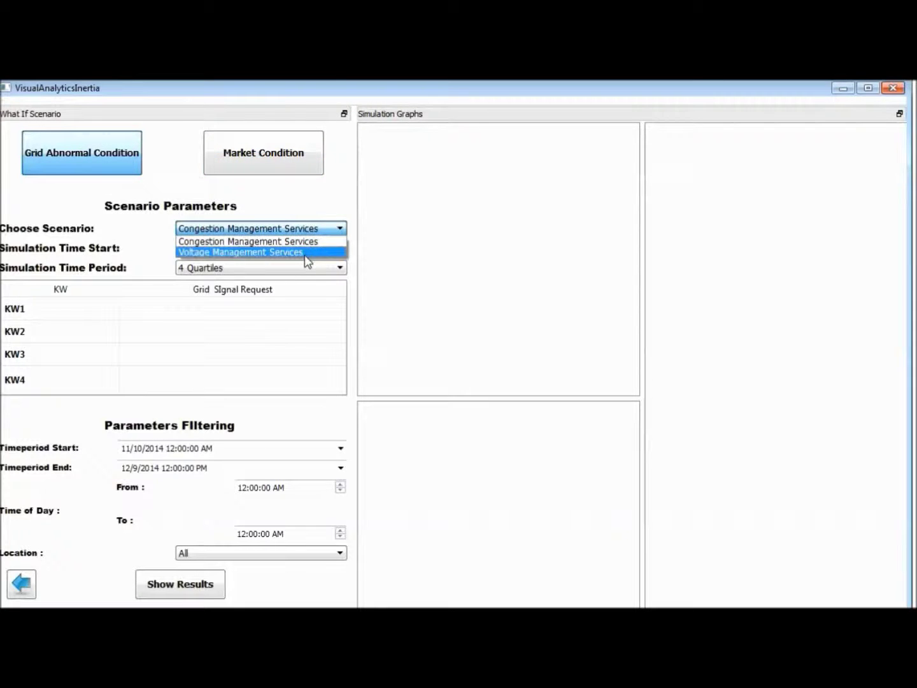
click(319, 230)
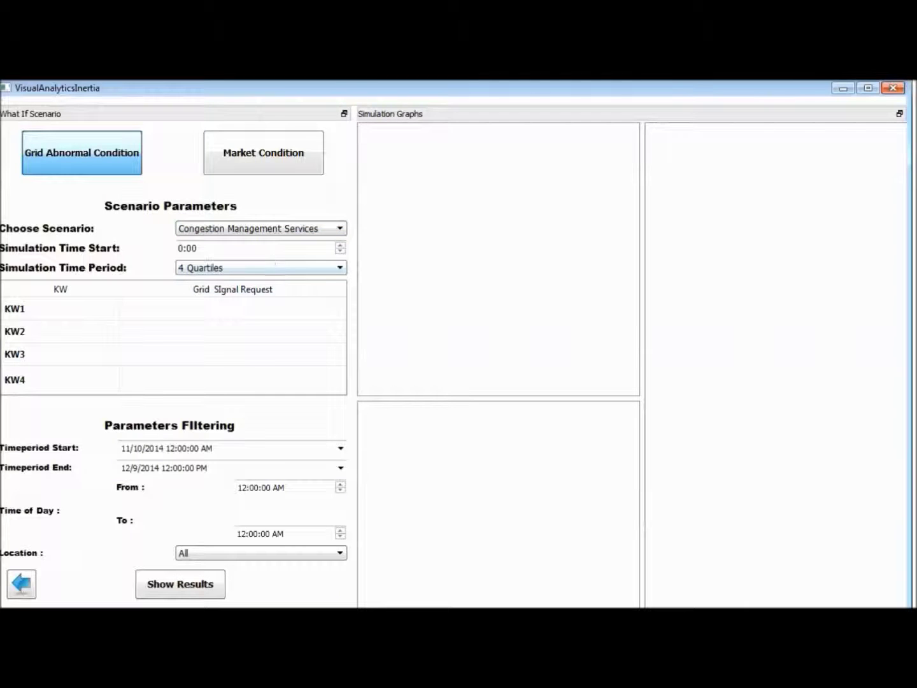
click(268, 248)
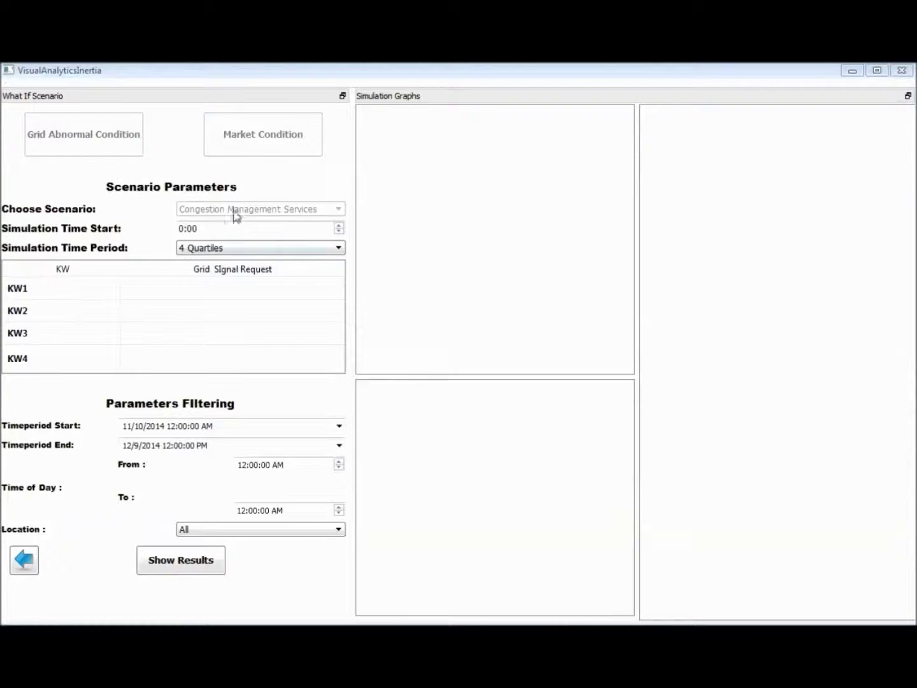
Enter grid signal requests of 10, 20, 30 and 10 for KW1–KW4.
click(196, 294)
text(10)
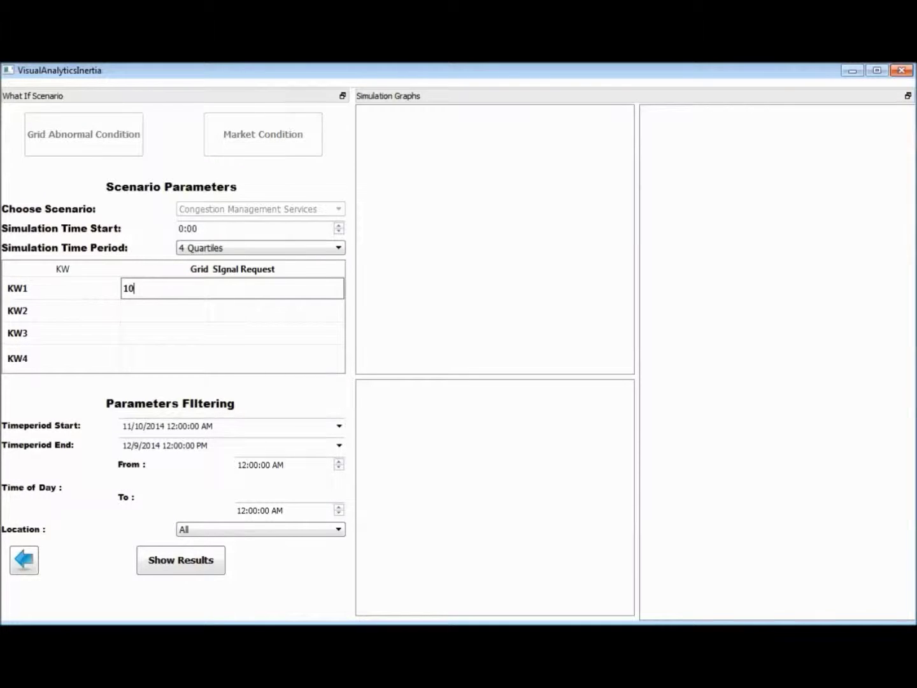
key(Return)
text(20)
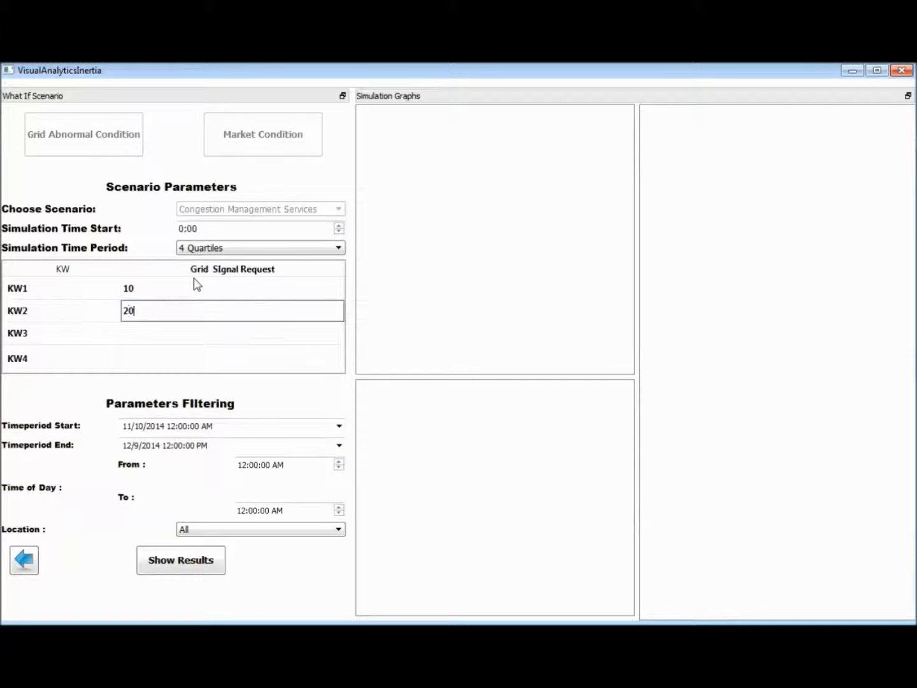
key(Return)
text(30)
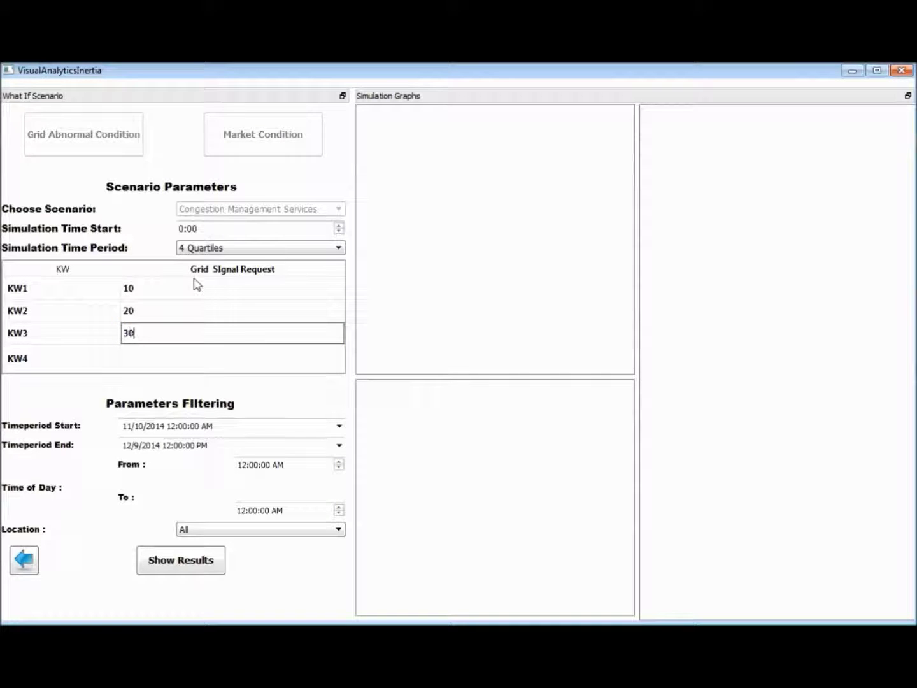
key(Return)
text(10)
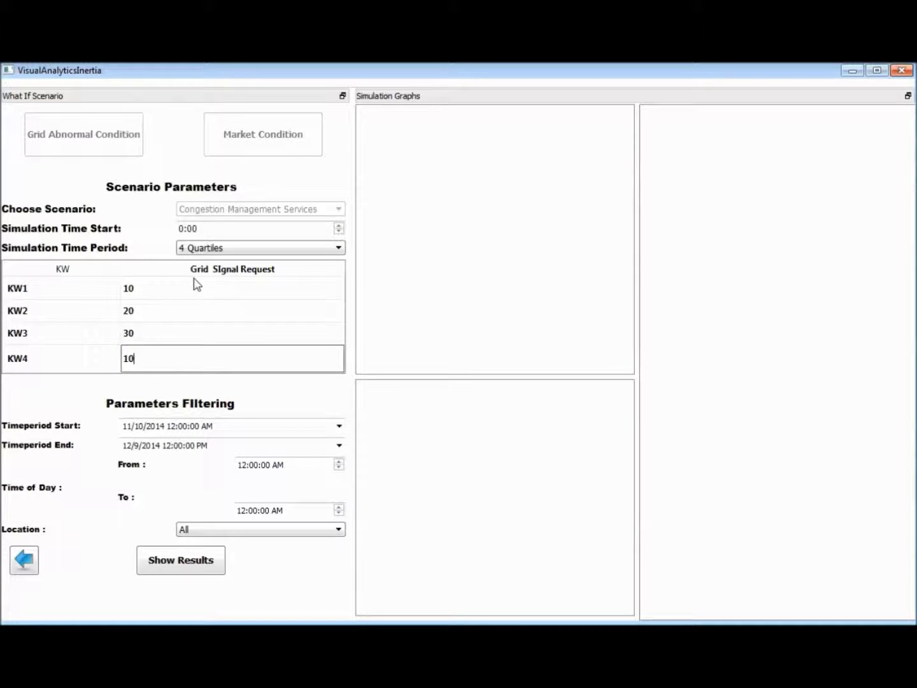
Run the simulation with the KW1–KW4 signals to plot estimated flexibility per hub.
click(196, 565)
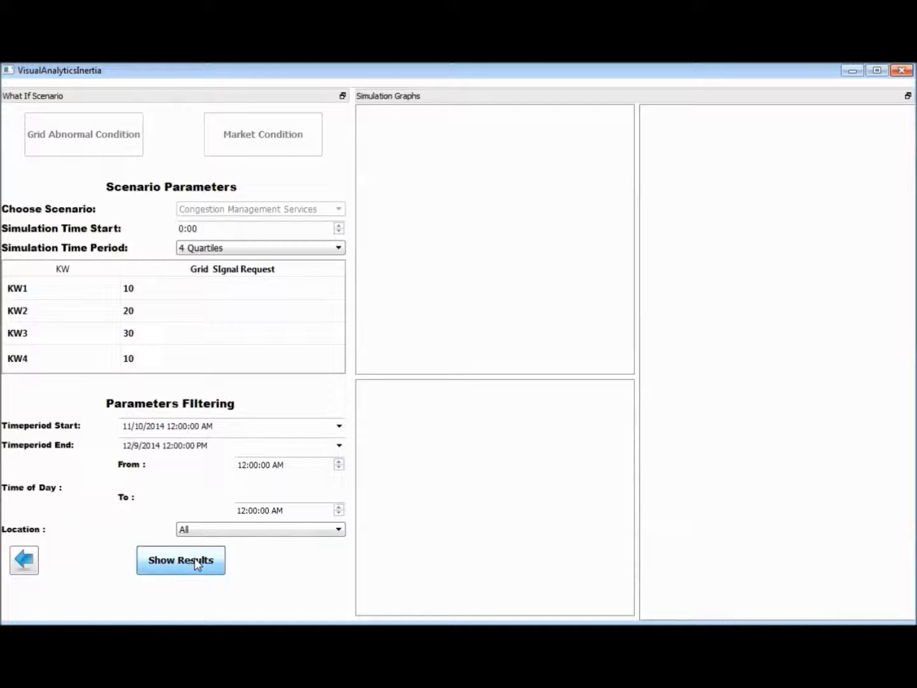